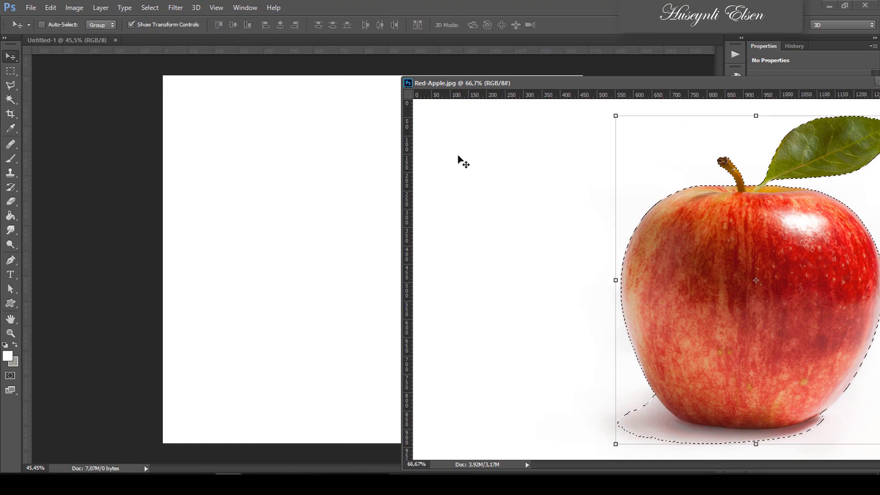
- Move the selected apple from Red-Apple.jpg into the Untitled-1 document and minimise the source image window
left_click_drag(681, 250, 289, 221)
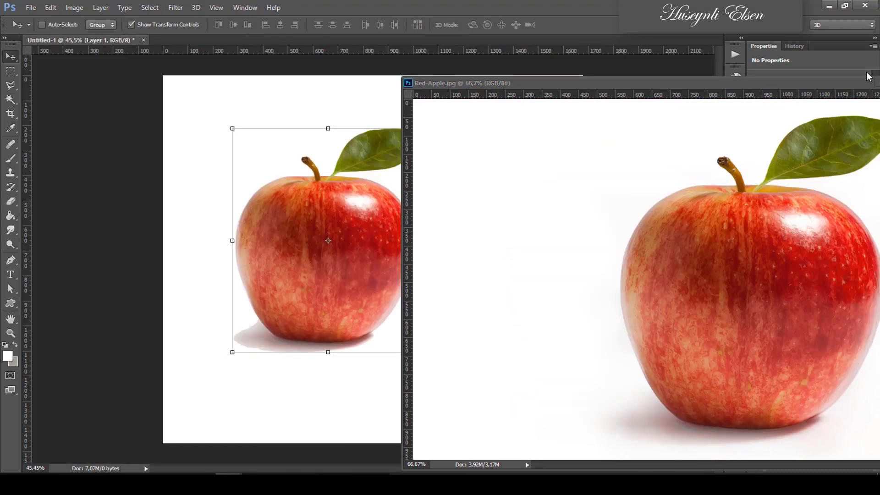
left_click_drag(806, 87, 630, 88)
left_click(730, 92)
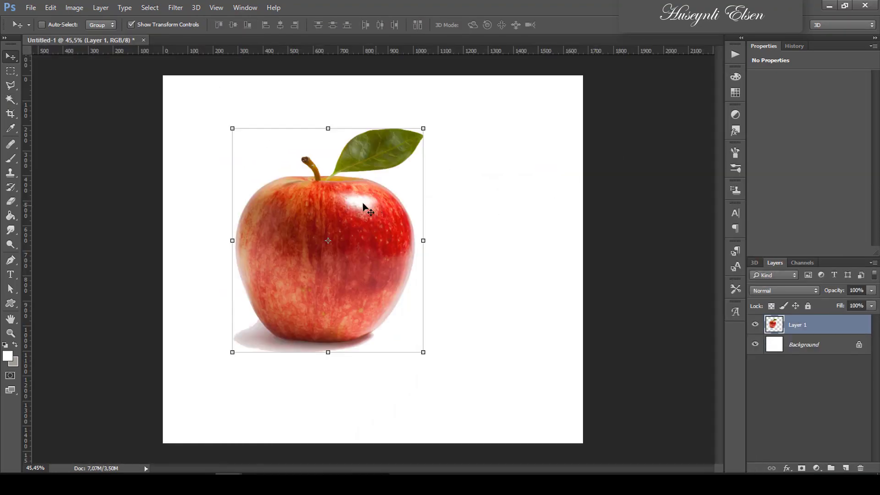
- Scale the apple proportionally to about 73% and place it centred in the upper half of the canvas
left_click_drag(393, 212, 416, 197)
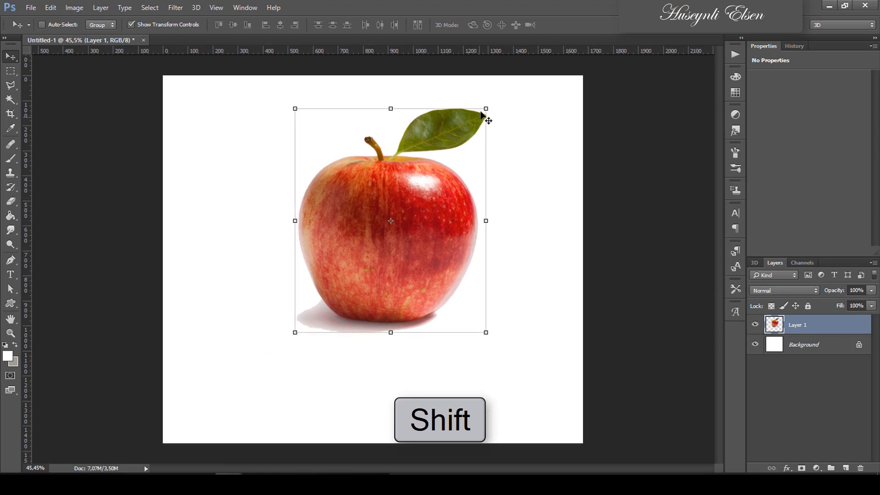
left_click_drag(489, 107, 448, 152)
left_click_drag(402, 211, 405, 151)
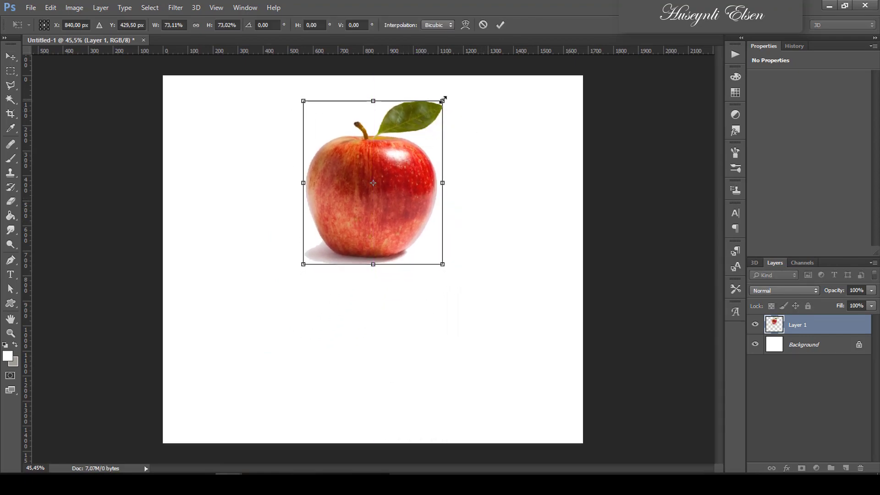
left_click_drag(430, 123, 430, 119)
left_click(501, 26)
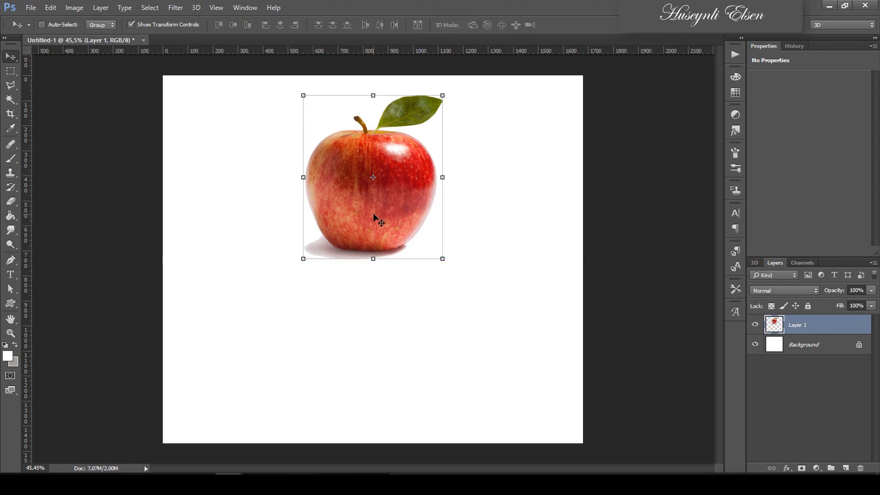
- Add a layer mask to the apple layer and fade out the apple's base and shadow with a black brush at 62% opacity
left_click(802, 469)
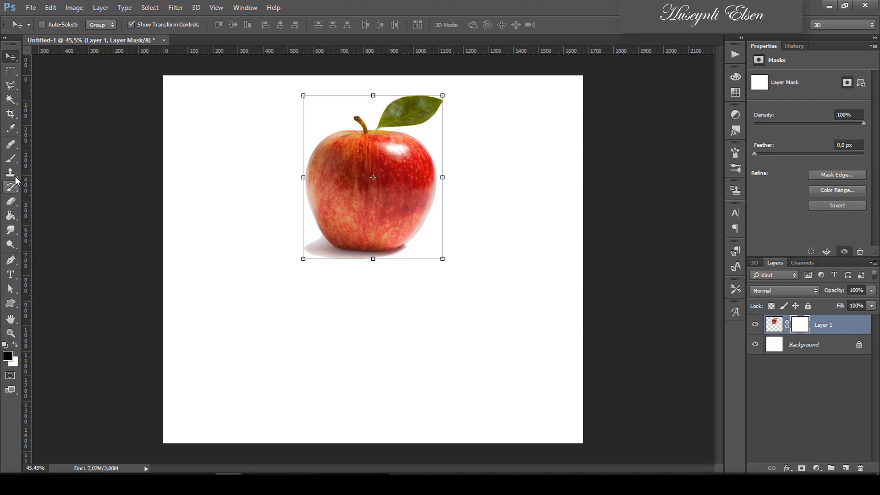
left_click(11, 159)
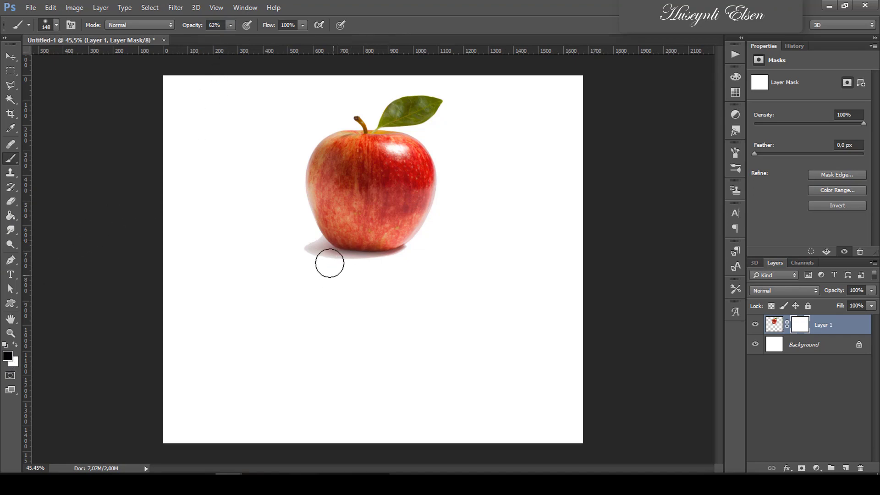
mouse_move(334, 249)
left_mouse_down()
mouse_move(313, 250)
mouse_move(404, 261)
left_mouse_up()
mouse_move(321, 253)
left_mouse_down()
mouse_move(420, 253)
mouse_move(321, 252)
mouse_move(409, 249)
left_mouse_up()
left_click_drag(340, 244, 415, 258)
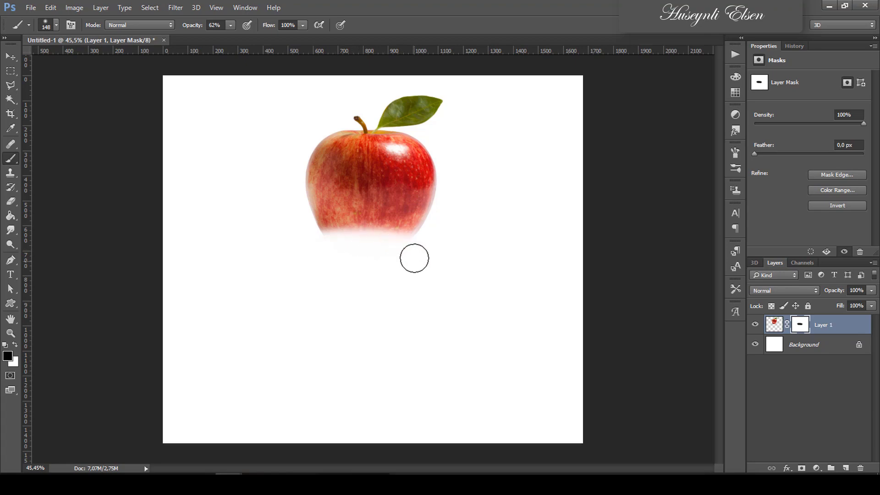
- Switch to air.jpg, select its white background with the Magic Wand, and invert the selection to isolate the water splash
left_click(10, 56)
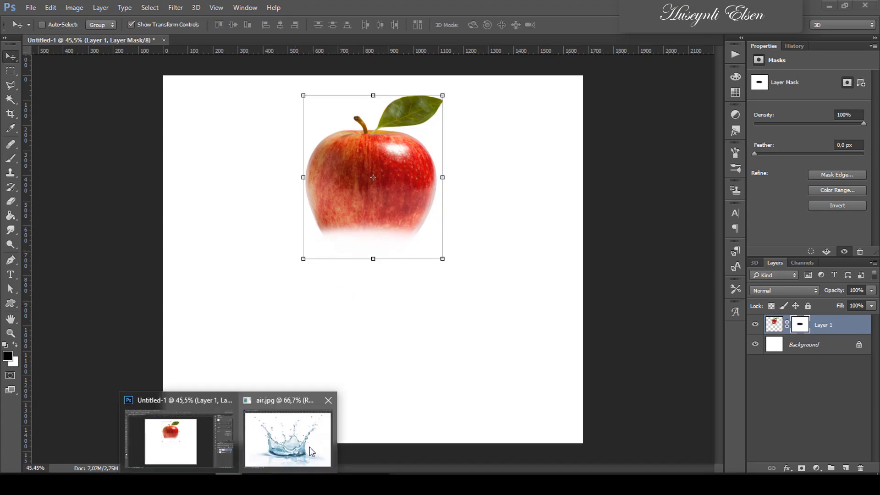
left_click(309, 447)
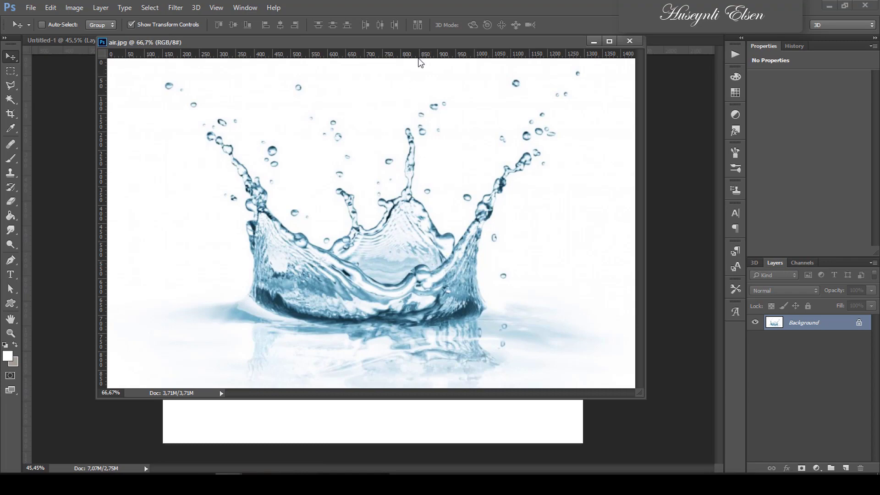
left_click_drag(420, 63, 444, 102)
left_click(9, 99)
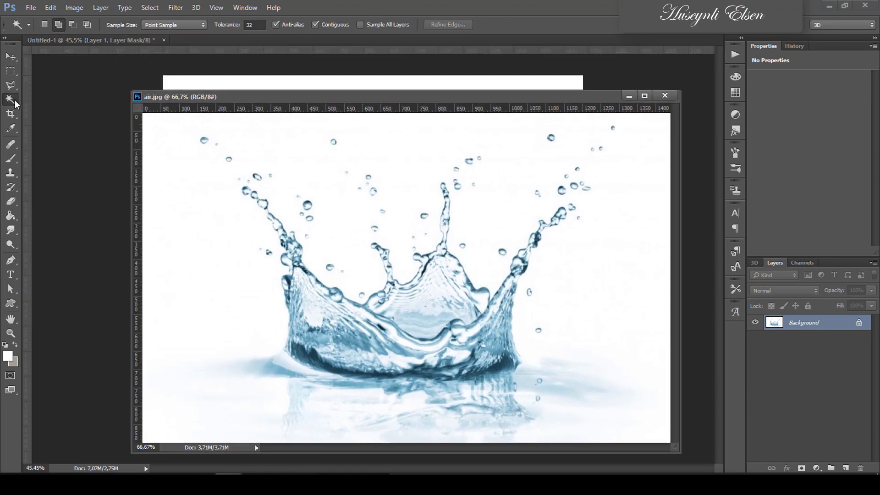
left_click(206, 285)
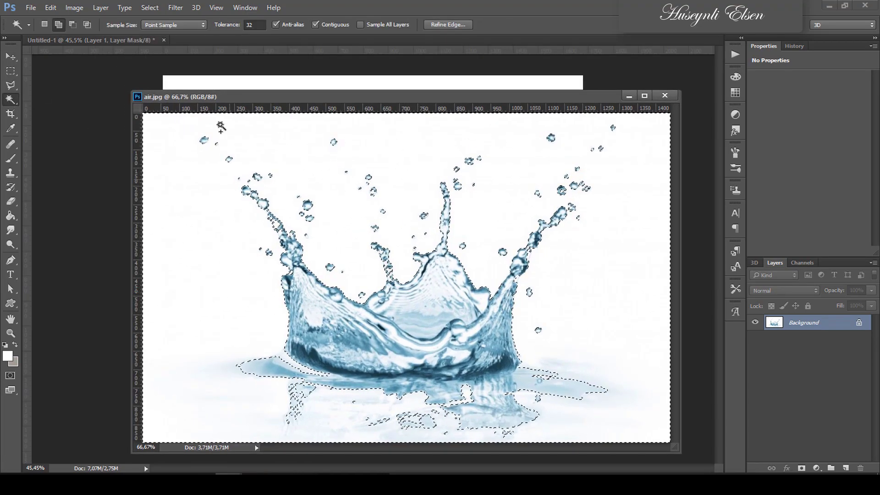
left_click(150, 7)
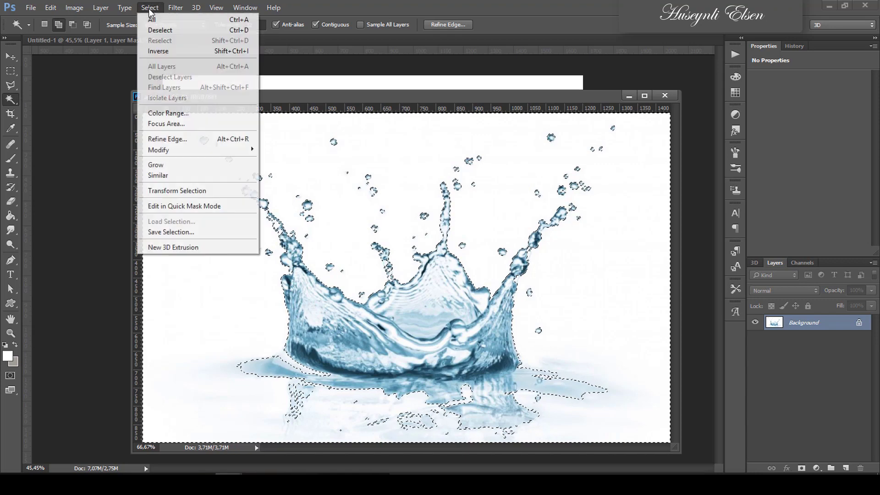
left_click(181, 51)
- Move the selected water splash from air.jpg into the Untitled-1 document and minimise the source image window
left_click_drag(310, 94, 501, 97)
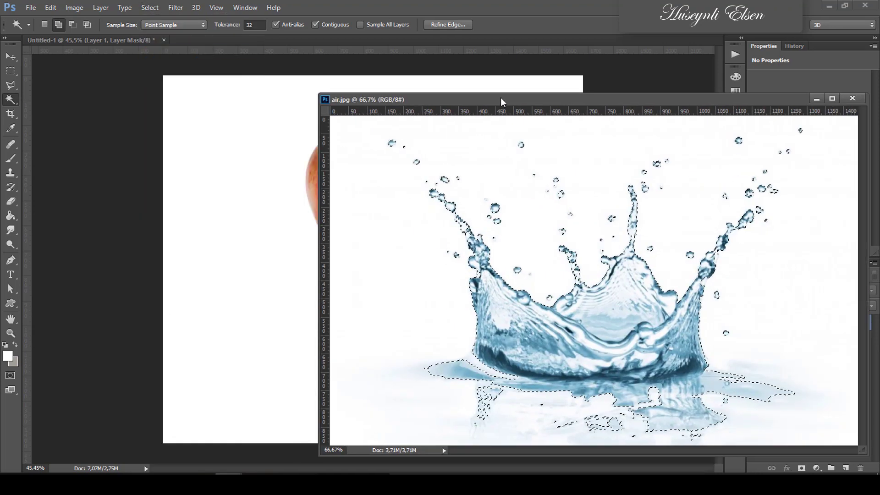
left_click(12, 58)
left_click_drag(578, 318, 274, 288)
left_click(820, 98)
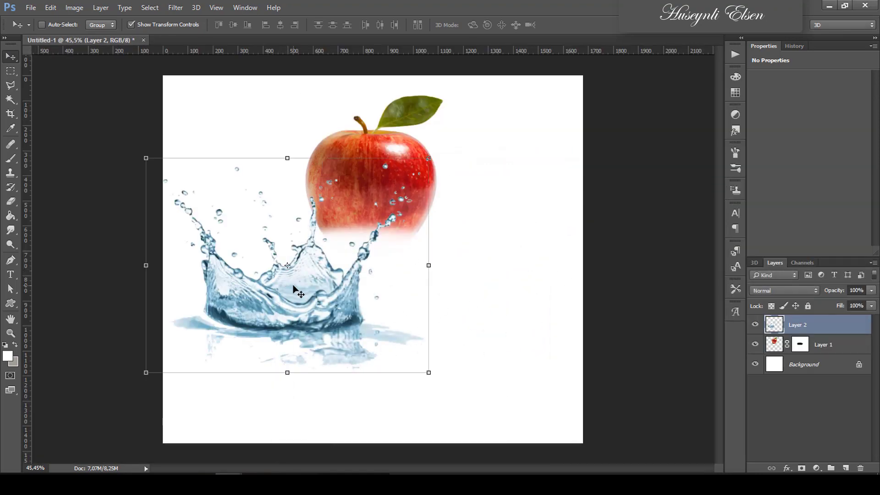
- Rotate the water splash 180° and centre it beneath the apple, overlapping the apple's faded base
left_click(51, 7)
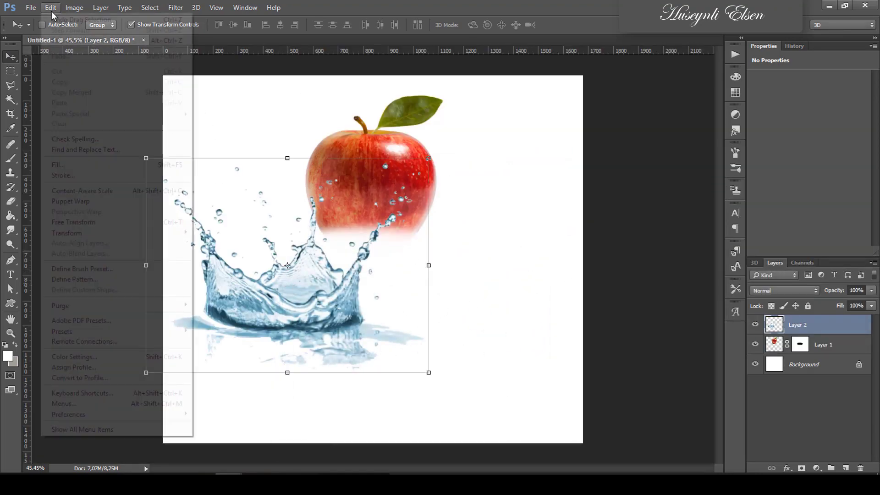
mouse_move(90, 237)
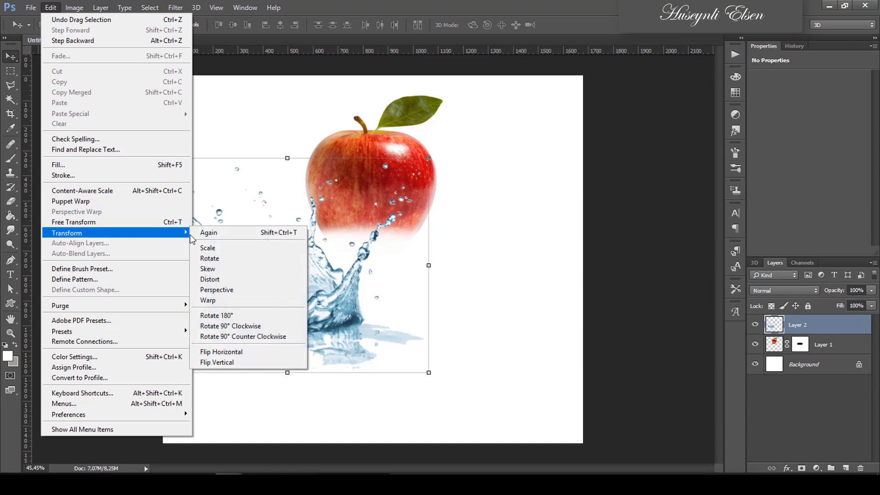
left_click(238, 315)
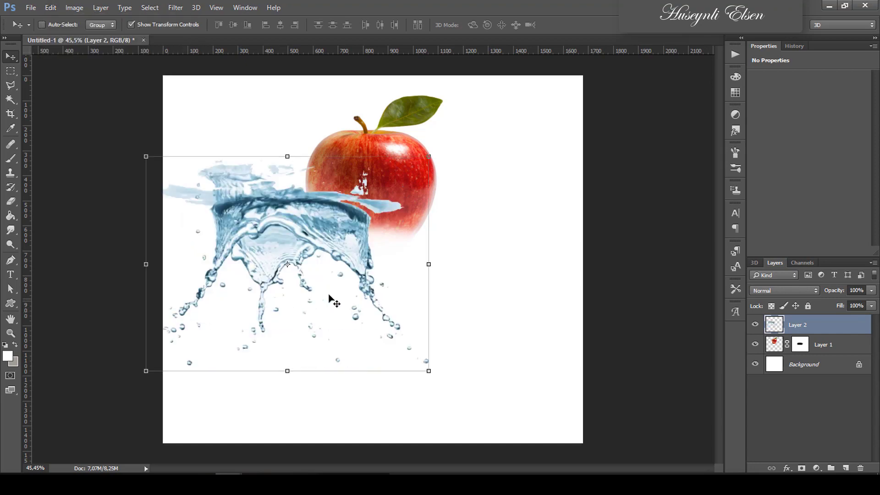
left_click_drag(308, 243, 378, 255)
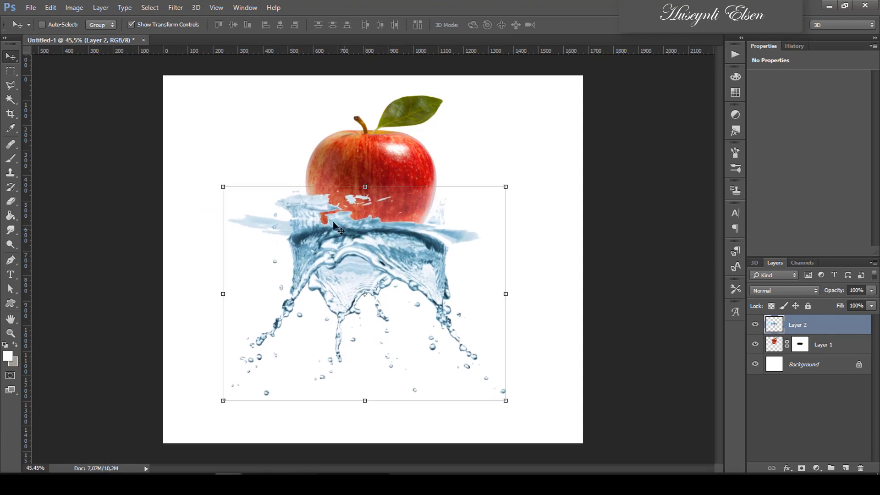
left_click_drag(222, 187, 282, 216)
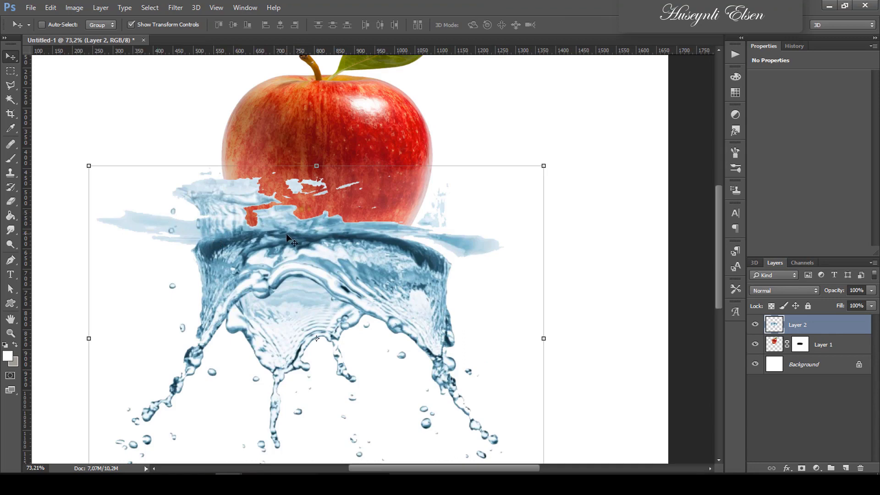
left_click_drag(274, 239, 288, 242)
key("ctrl+minus")
key("ctrl+minus")
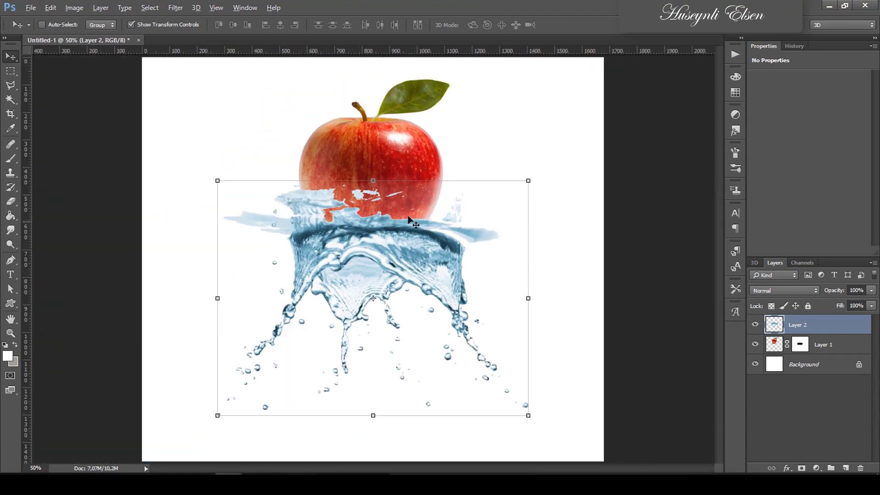
- Scale the splash proportionally to about 71% and align it with the apple's lower edge
left_click_drag(531, 181, 477, 215)
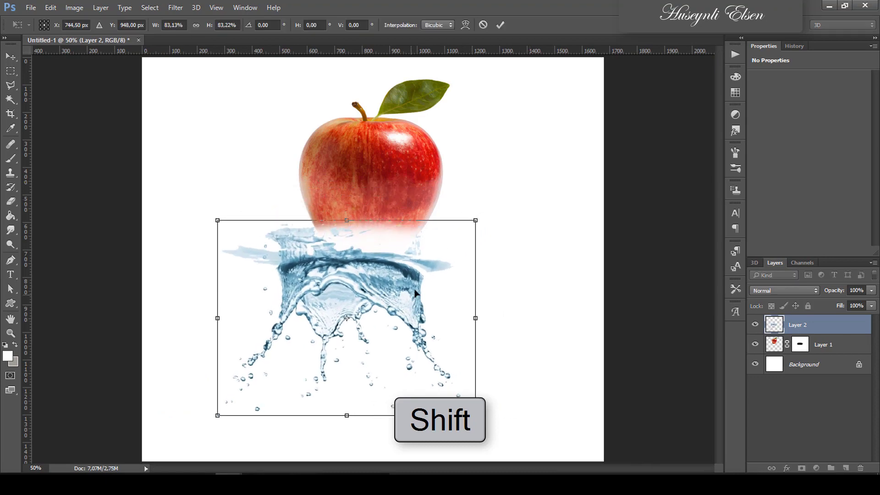
left_click_drag(410, 295, 444, 263)
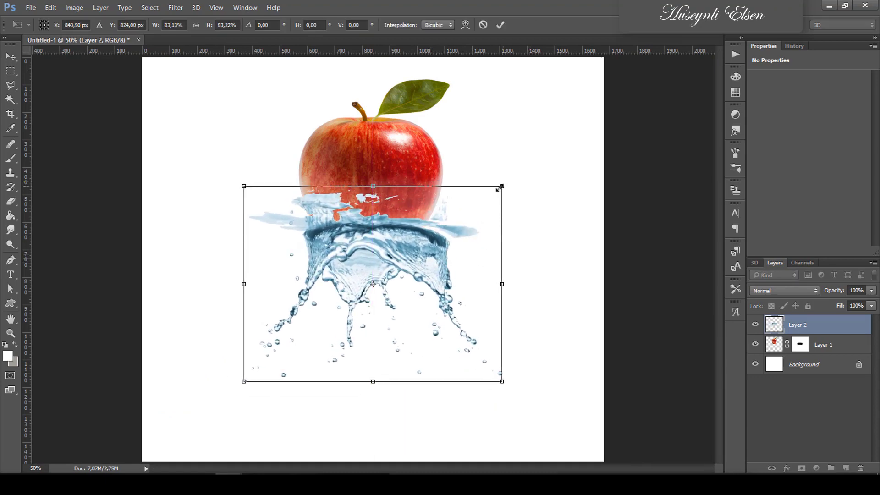
left_click_drag(501, 187, 456, 200)
left_click_drag(438, 249, 419, 249)
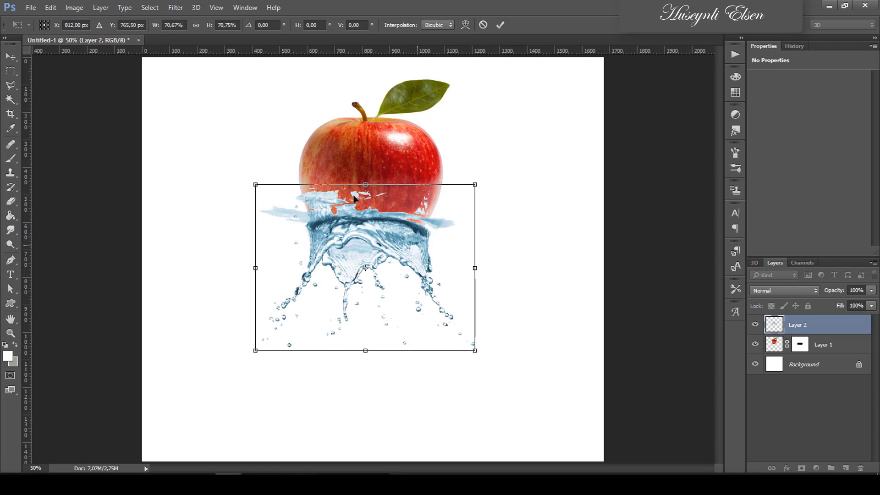
- Start a custom Warp on the splash and pull its two upper corners up and slightly inward around the apple
left_click(50, 7)
mouse_move(84, 232)
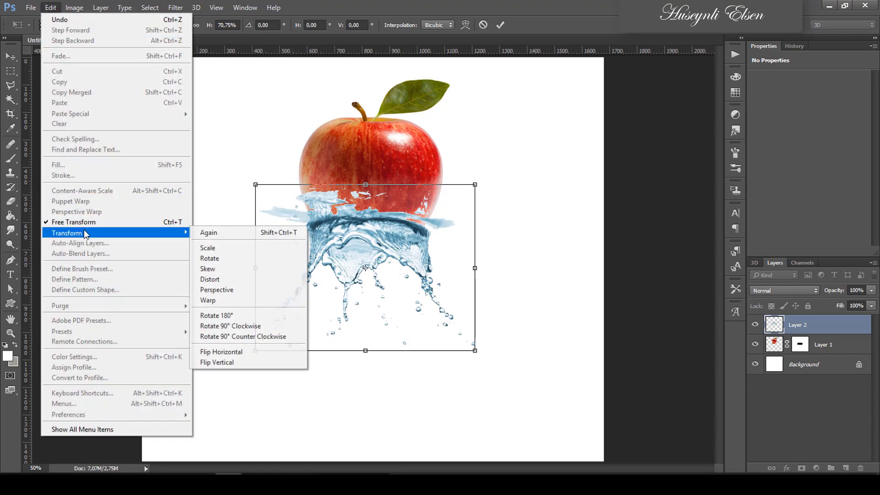
left_click(233, 302)
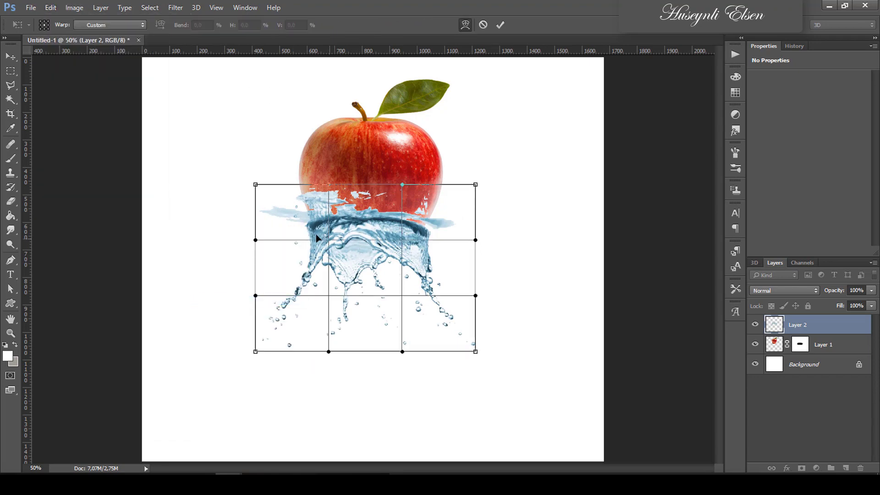
scroll(310, 231, "up", 5)
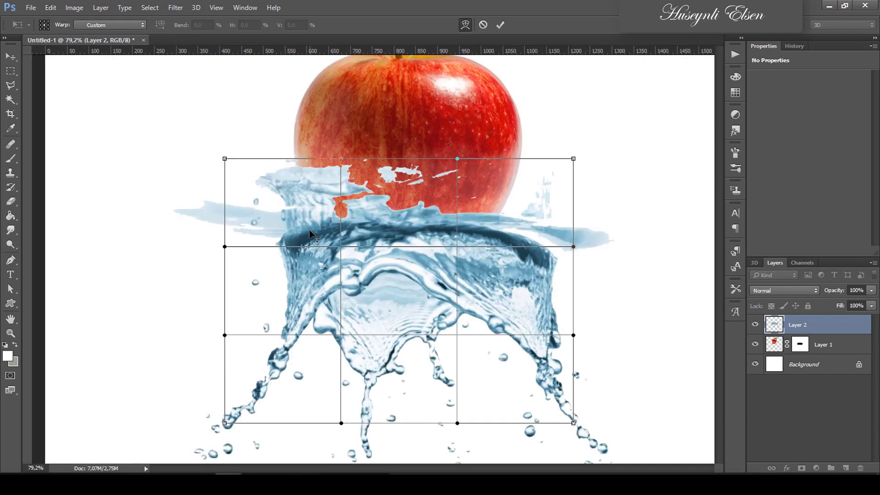
left_click_drag(217, 152, 225, 80)
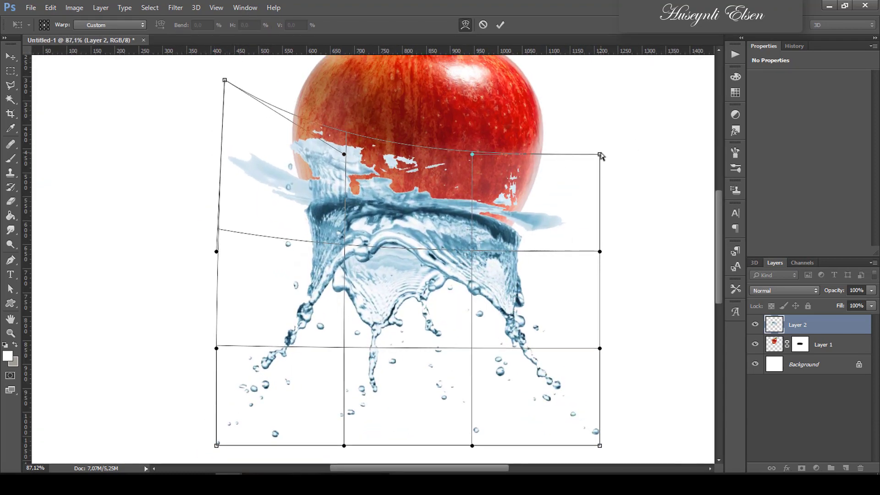
left_click_drag(600, 155, 582, 87)
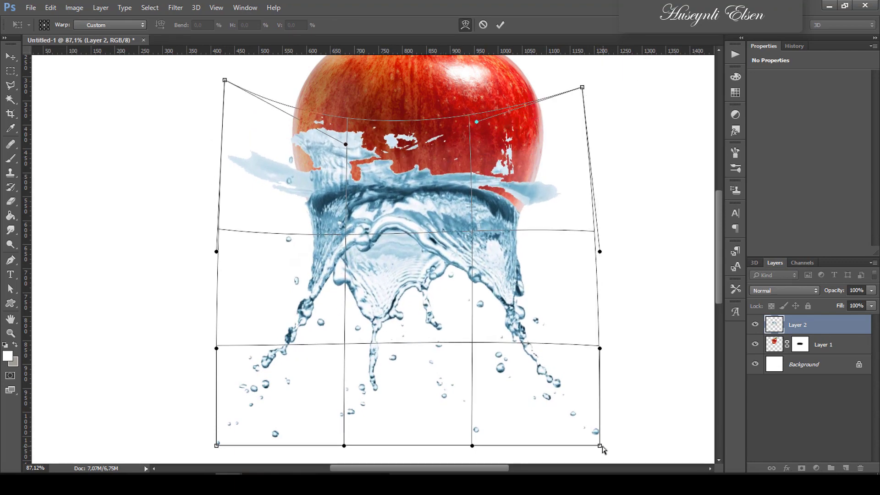
- Stretch the warp's lower corners down and outward and lower its bottom curve to spread the falling water
left_click_drag(600, 446, 708, 493)
left_click_drag(216, 411, 163, 463)
left_click_drag(345, 411, 343, 452)
left_click_drag(473, 411, 464, 461)
scroll(142, 402, "down", 3)
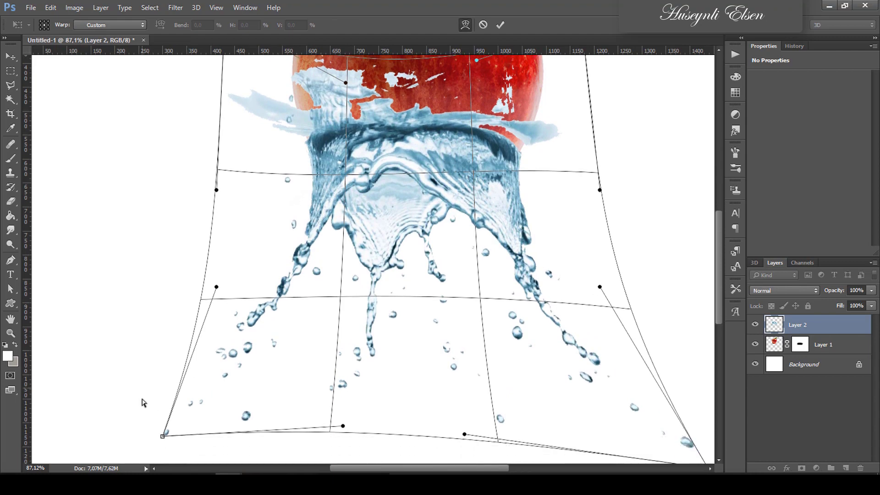
scroll(142, 402, "down", 1)
left_click_drag(163, 418, 92, 441)
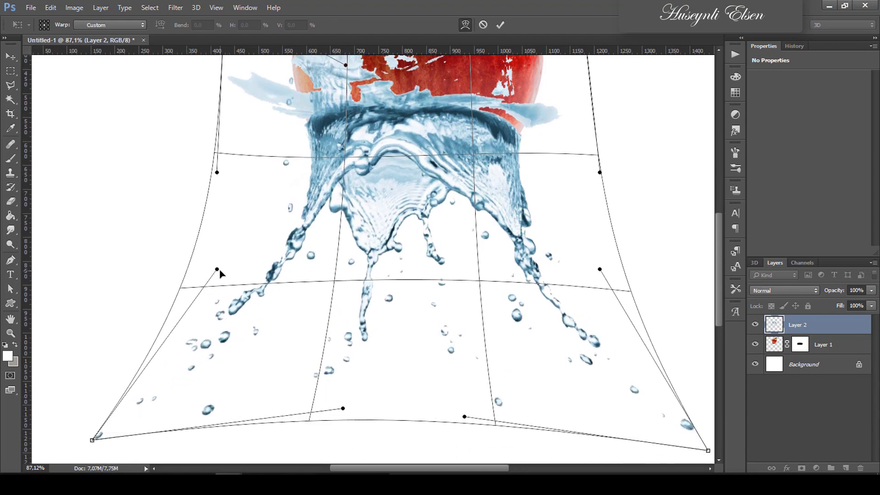
- Bow the warp's lower sides outward, bring its lower-right corner back in, and even out the bottom curve
left_click_drag(220, 274, 148, 276)
left_click_drag(602, 273, 676, 276)
left_click_drag(709, 450, 646, 418)
scroll(547, 364, "down", 2)
left_click_drag(364, 377, 363, 393)
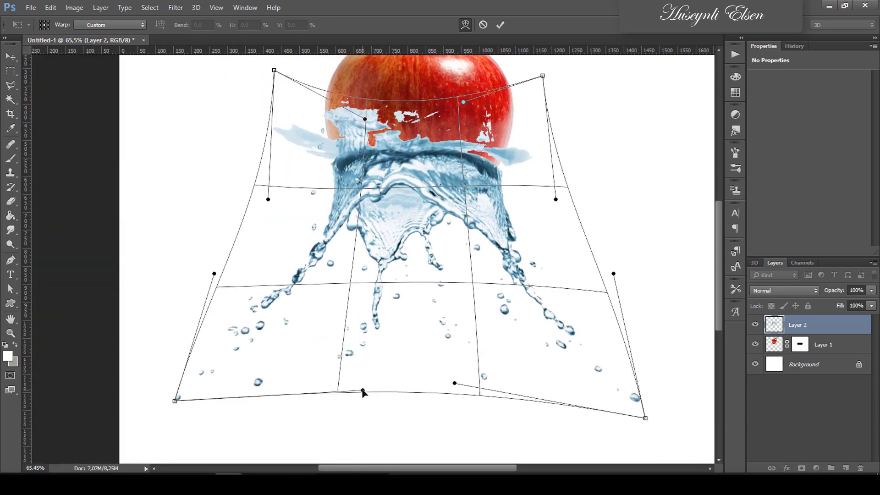
- Pull the warp's upper corners further up and inward, adjust the upper side curves, and apply the warp
scroll(350, 207, "up", 3)
scroll(314, 171, "up", 2)
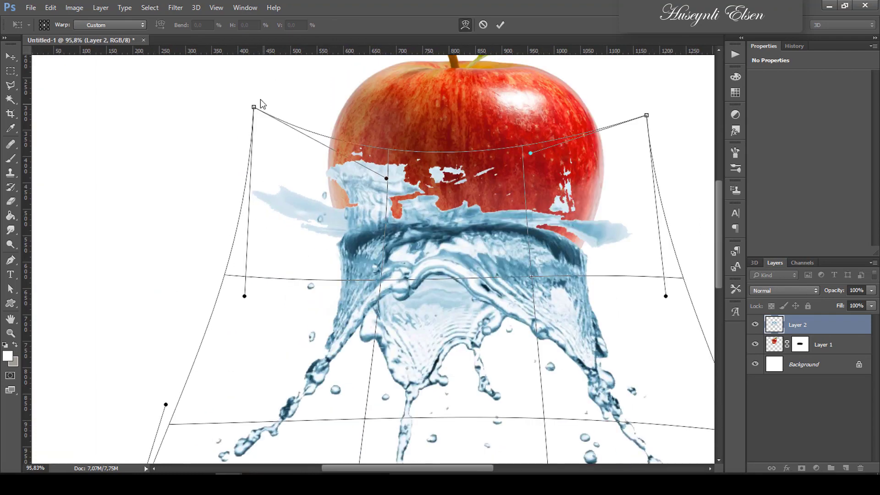
left_click_drag(254, 108, 280, 57)
left_click_drag(646, 126, 607, 88)
left_click_drag(666, 305, 682, 268)
left_click_drag(244, 304, 246, 305)
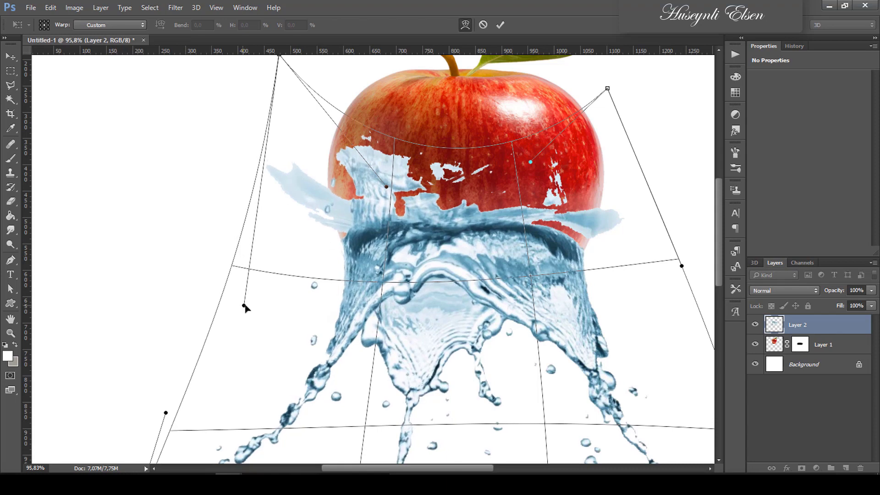
key("Return")
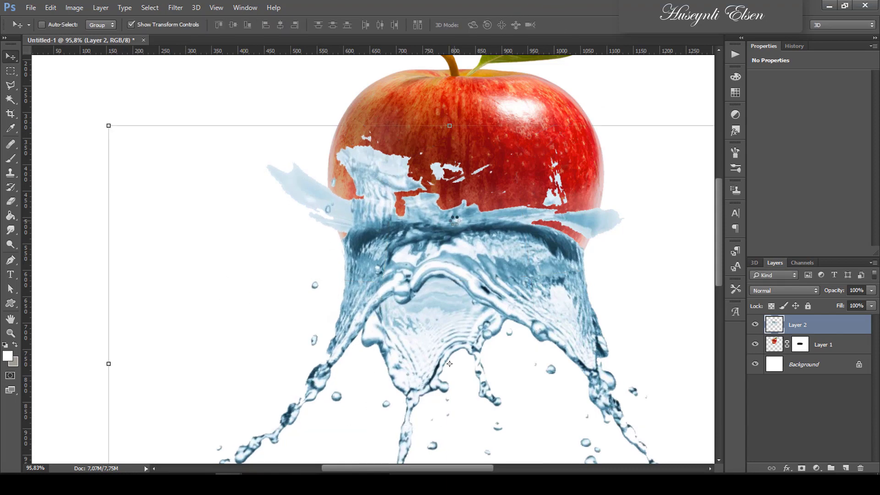
- Add a layer mask to the splash layer and brush out the water overlapping the apple and at its sides at 62% opacity
scroll(477, 273, "down", 2)
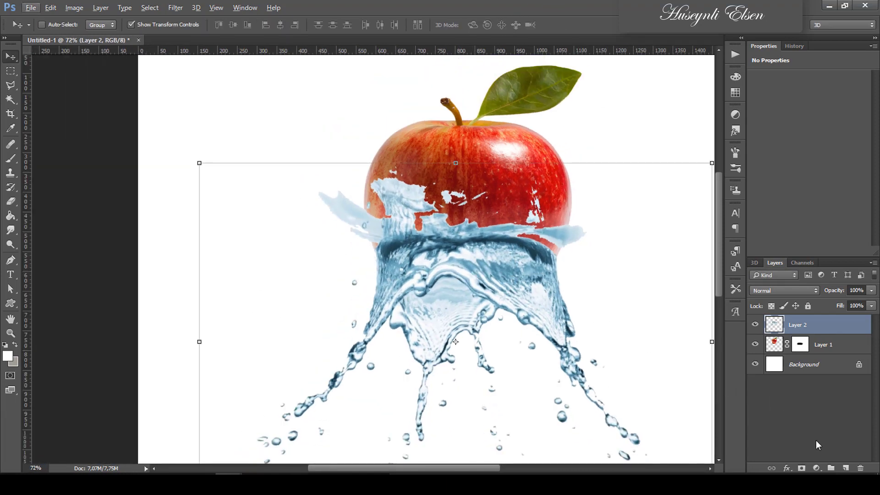
left_click(802, 468)
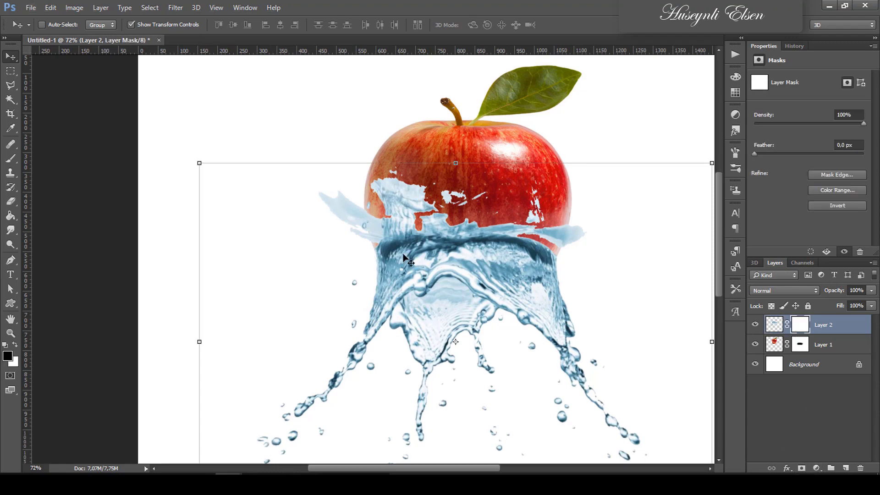
left_click(17, 158)
mouse_move(342, 204)
left_mouse_down()
mouse_move(373, 202)
mouse_move(336, 198)
mouse_move(354, 204)
mouse_move(429, 183)
mouse_move(403, 186)
mouse_move(468, 195)
mouse_move(421, 197)
mouse_move(429, 199)
mouse_move(507, 199)
mouse_move(586, 228)
mouse_move(572, 216)
mouse_move(578, 233)
mouse_move(571, 221)
mouse_move(570, 230)
mouse_move(515, 196)
mouse_move(569, 226)
mouse_move(458, 202)
mouse_move(540, 212)
mouse_move(425, 212)
left_mouse_up()
mouse_move(531, 215)
left_mouse_down()
mouse_move(439, 213)
mouse_move(477, 210)
mouse_move(504, 210)
mouse_move(356, 221)
mouse_move(352, 236)
mouse_move(359, 220)
mouse_move(434, 204)
mouse_move(532, 210)
mouse_move(579, 245)
mouse_move(545, 226)
mouse_move(458, 214)
mouse_move(371, 220)
mouse_move(334, 237)
mouse_move(428, 211)
mouse_move(516, 212)
mouse_move(586, 235)
mouse_move(385, 227)
mouse_move(562, 232)
left_mouse_up()
mouse_move(469, 214)
left_mouse_down()
mouse_move(391, 221)
mouse_move(358, 238)
mouse_move(366, 209)
left_mouse_up()
scroll(511, 184, "down", 1)
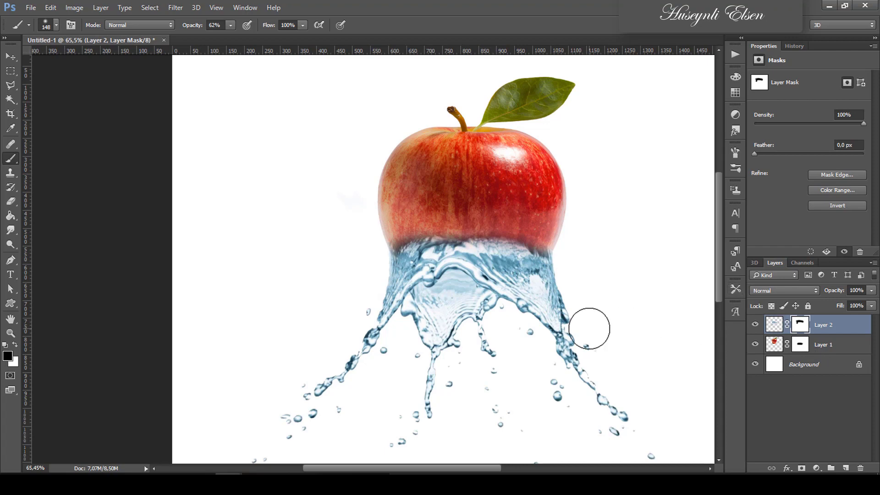
- Start a custom Warp on the masked splash, lower its upper-left corner slightly inward, and raise the adjoining top curve handle
left_click(51, 8)
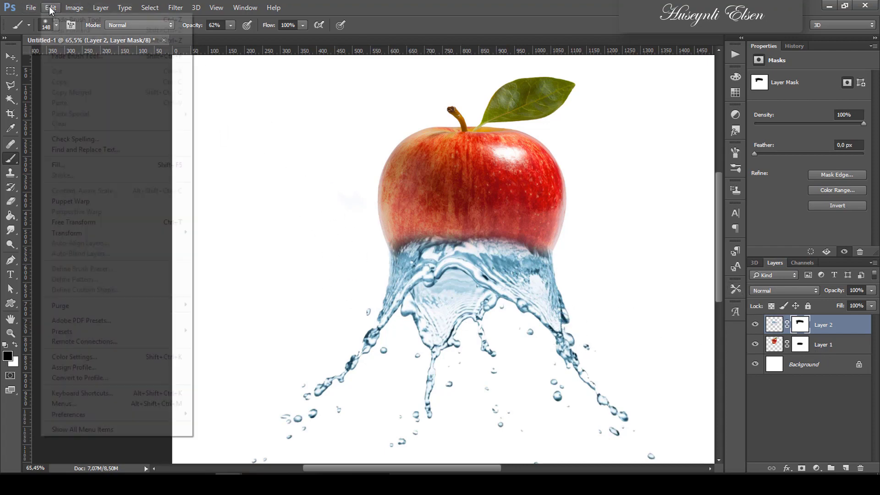
mouse_move(119, 234)
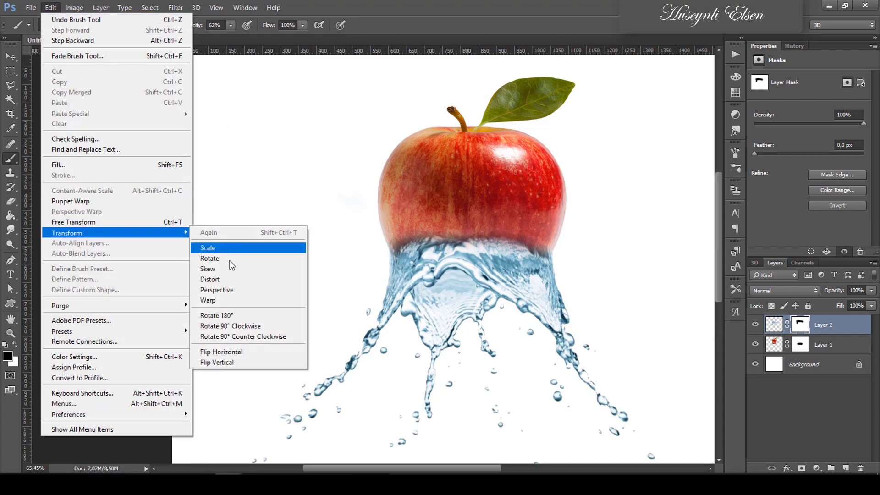
left_click(230, 300)
scroll(385, 280, "up", 3)
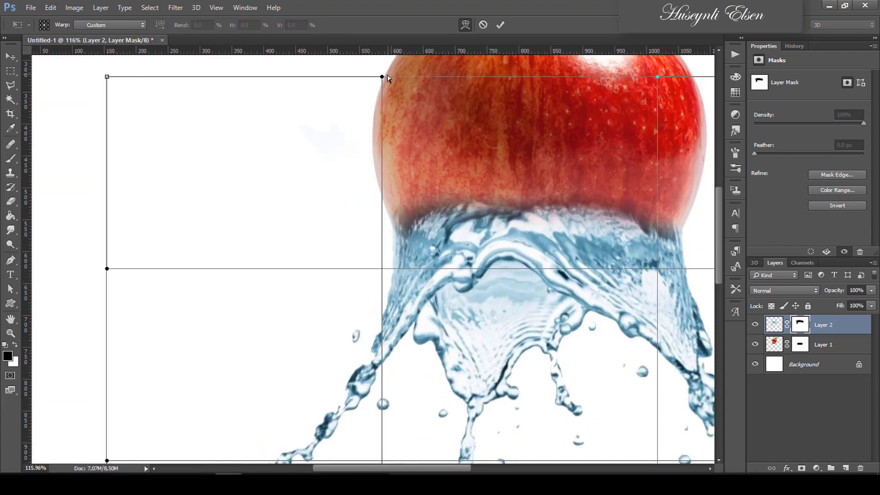
mouse_move(381, 77)
left_mouse_down()
mouse_move(371, 75)
mouse_move(383, 79)
left_mouse_up()
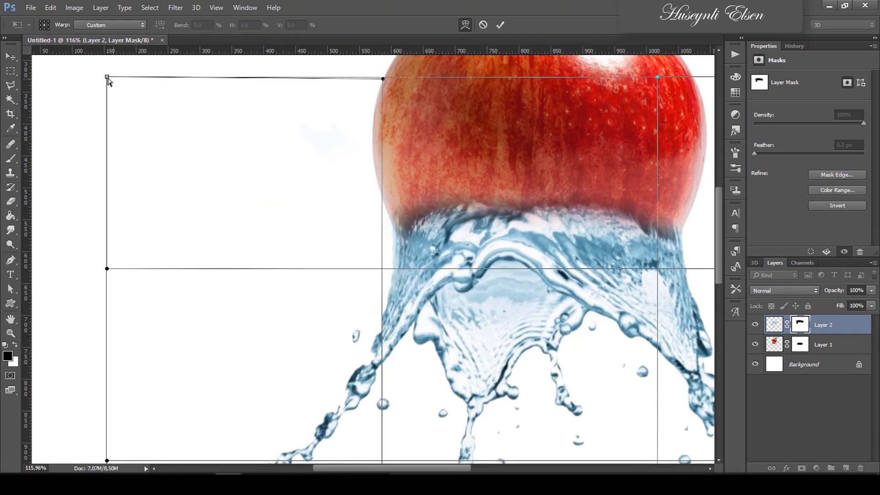
left_click_drag(107, 78, 112, 98)
left_click_drag(384, 81, 376, 63)
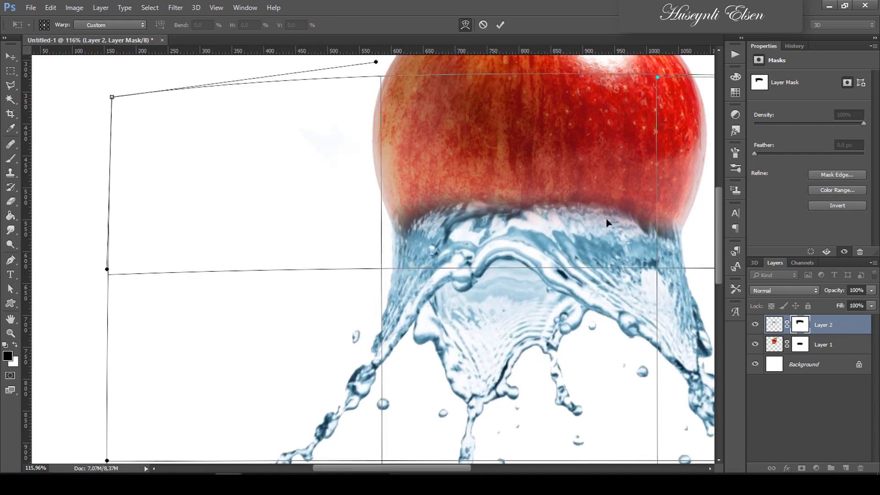
- Nudge the warp's upper-right corner slightly down and outward, and apply the warp
scroll(606, 223, "down", 2)
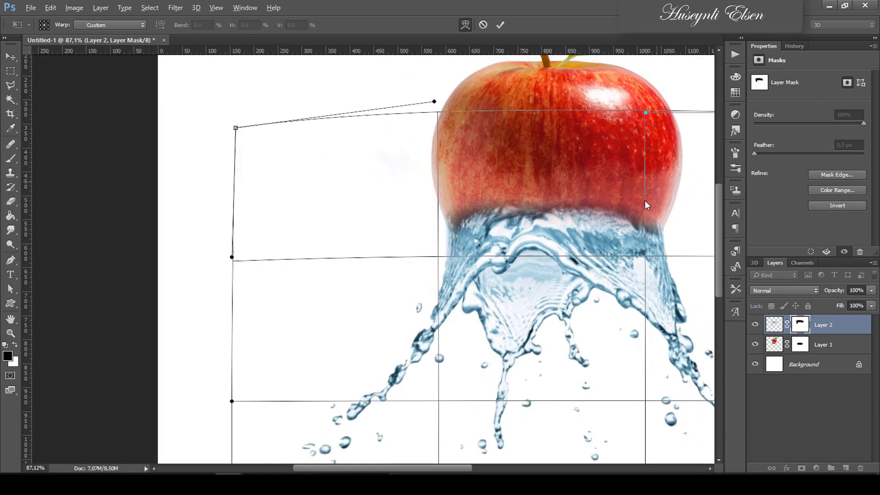
left_click_drag(657, 243, 502, 243)
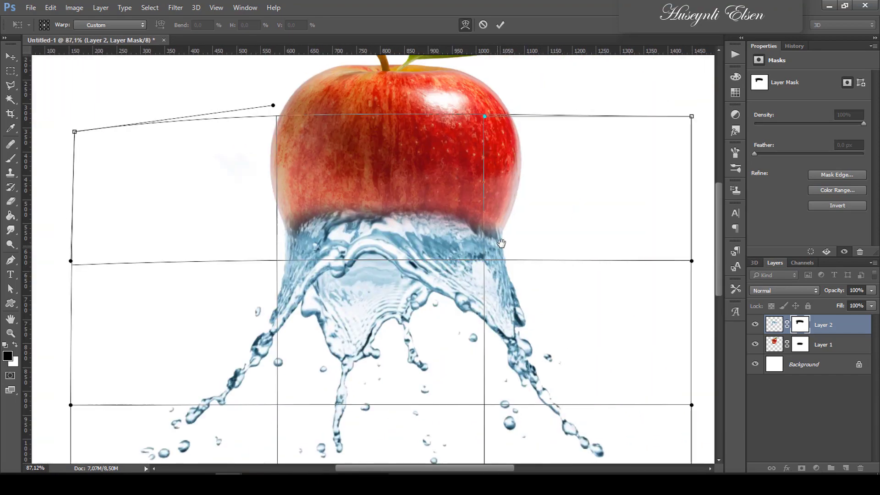
left_click_drag(695, 115, 695, 119)
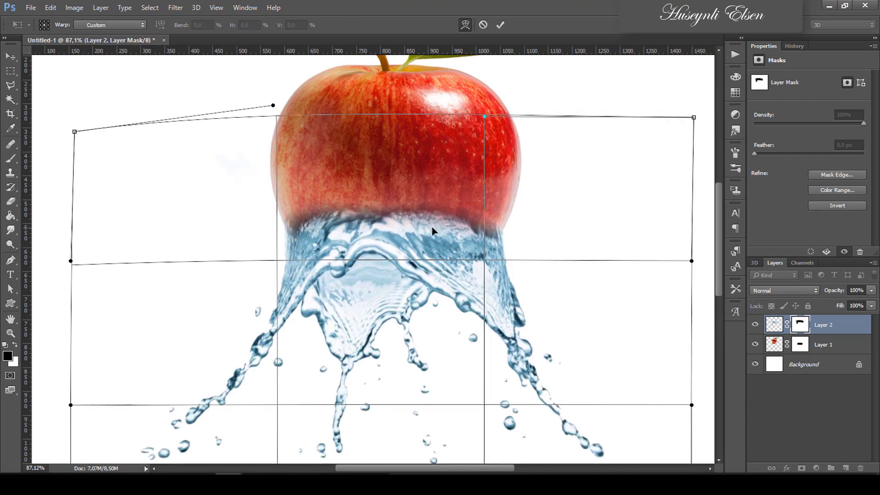
key("ctrl+0")
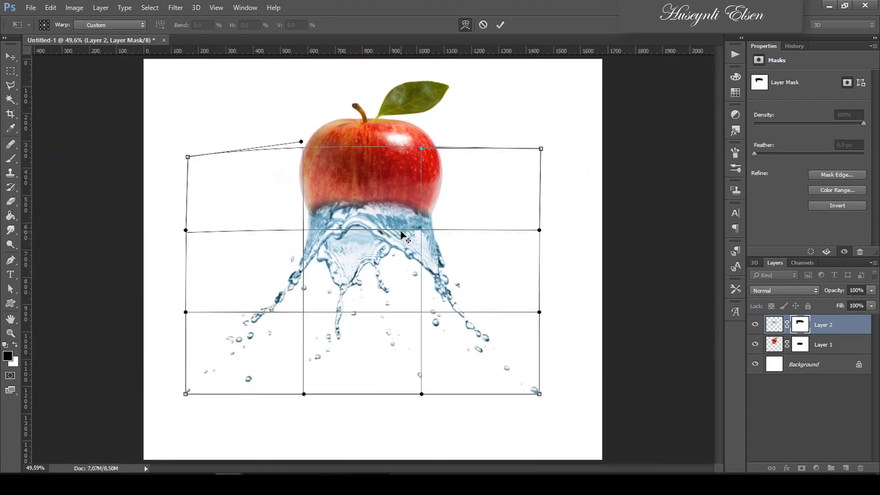
key("Return")
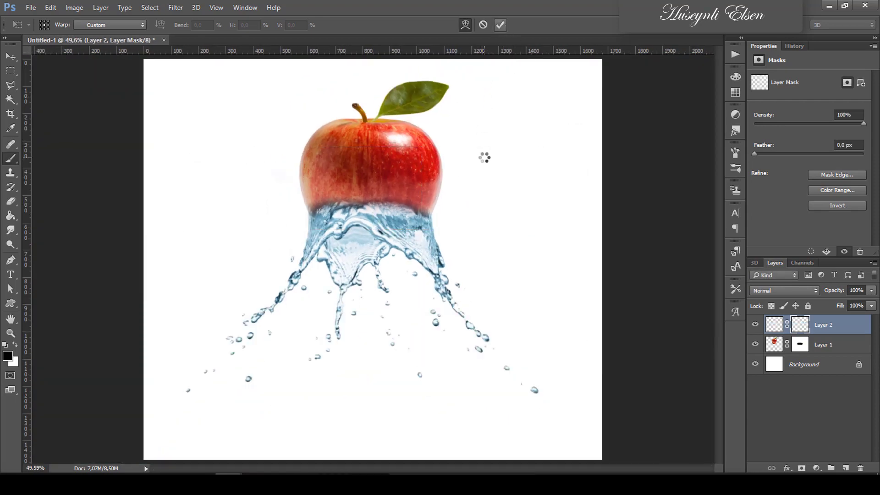
- Add a Hue/Saturation adjustment layer above the splash and clip it to the splash layer
scroll(459, 240, "up", 3)
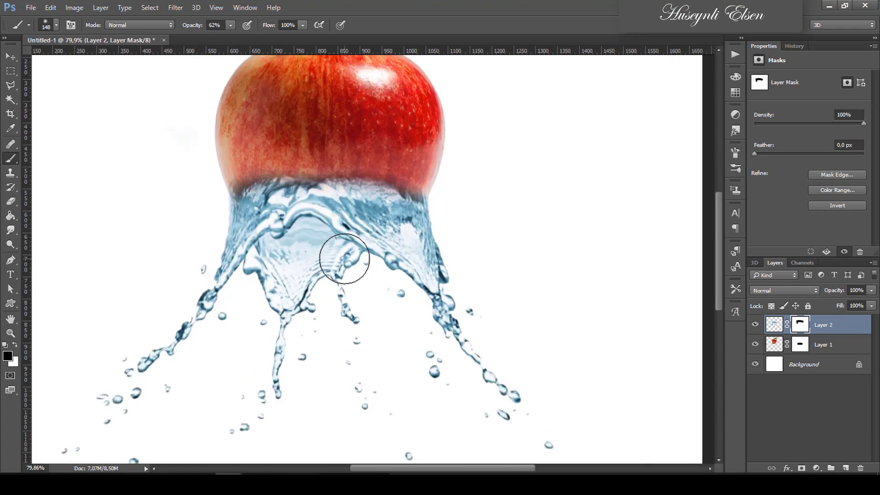
scroll(338, 257, "down", 2)
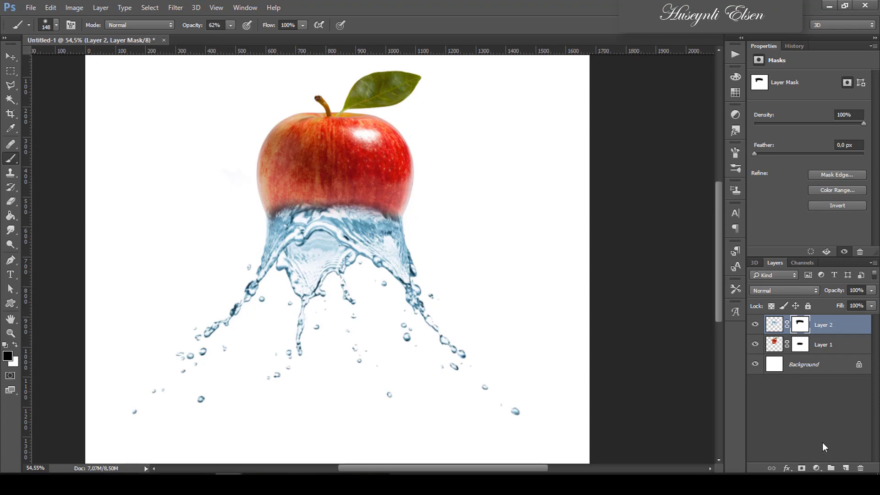
left_click(817, 468)
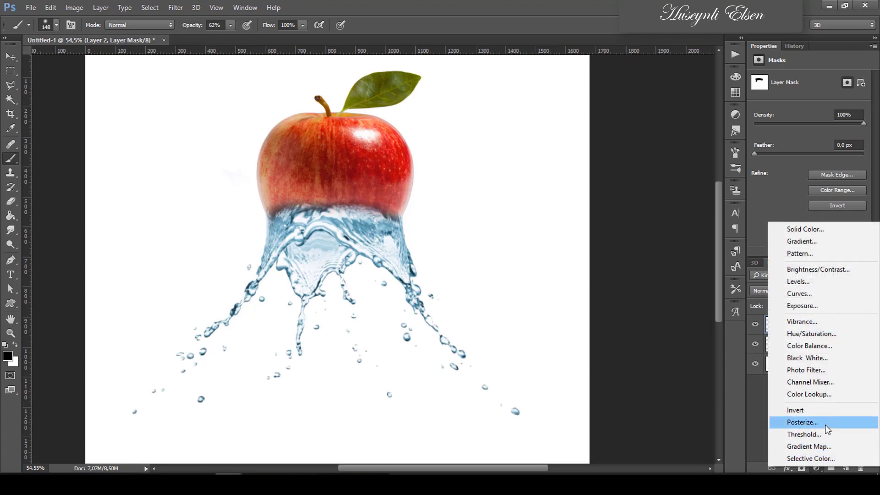
left_click(808, 337)
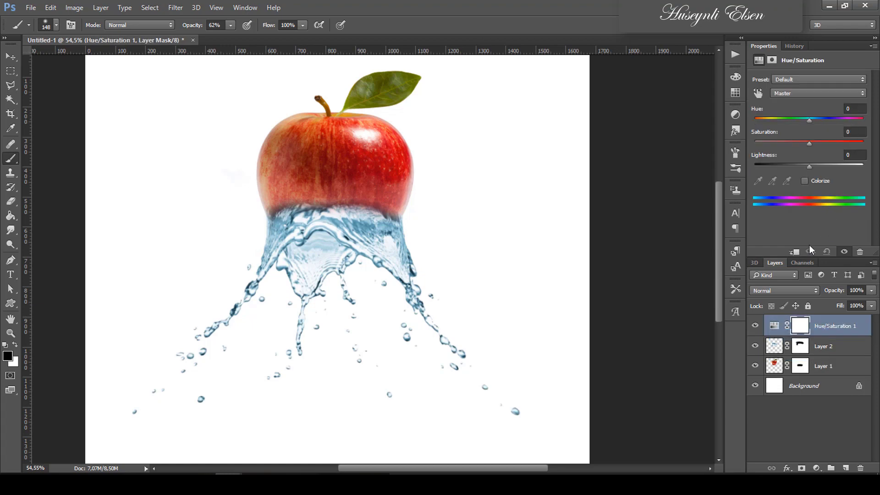
left_click(795, 252)
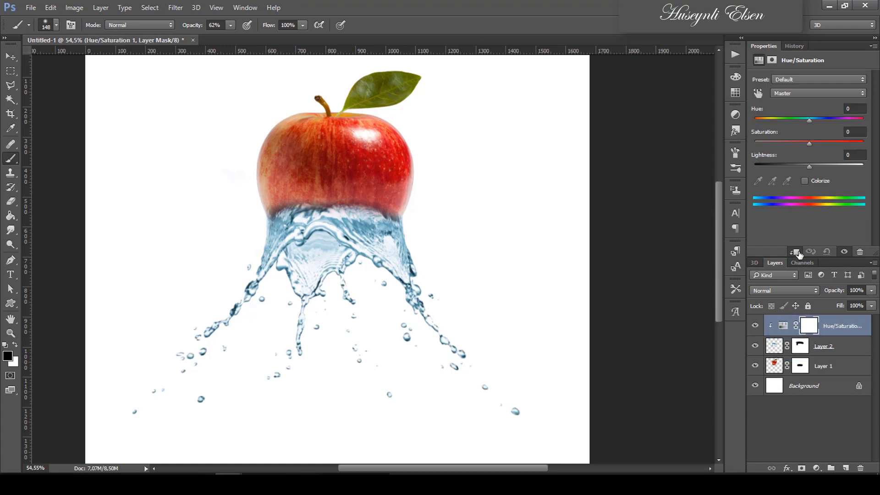
- Recolour the splash red by setting the clipped adjustment's hue to +163 and its saturation to about +42
left_click_drag(809, 118, 739, 114)
left_click_drag(809, 144, 838, 142)
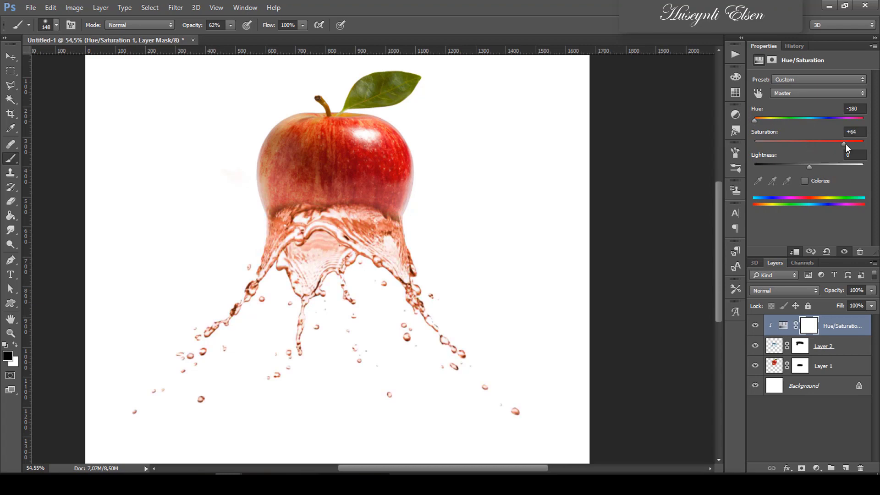
left_click_drag(756, 120, 863, 125)
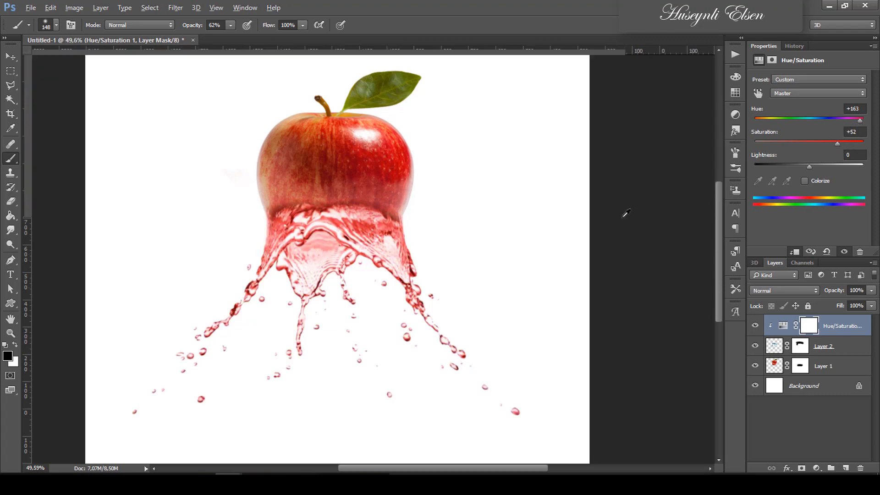
scroll(625, 212, "down", 2)
scroll(619, 212, "up", 2)
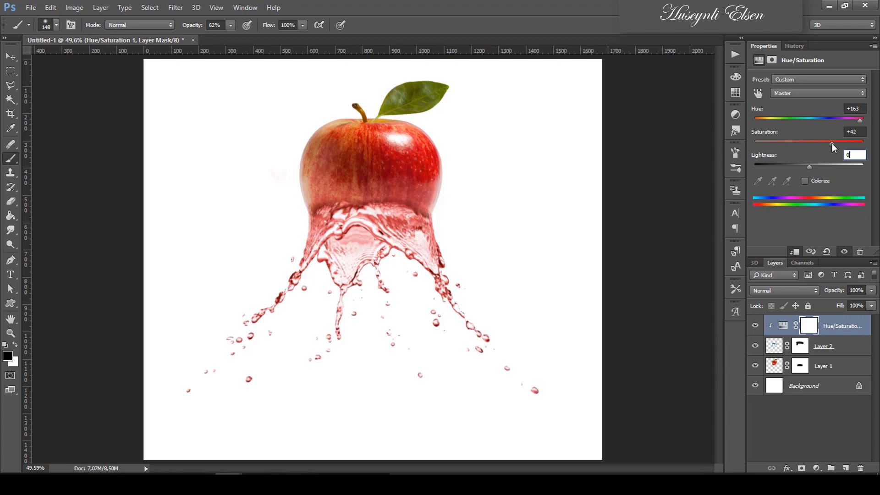
left_click_drag(832, 143, 830, 144)
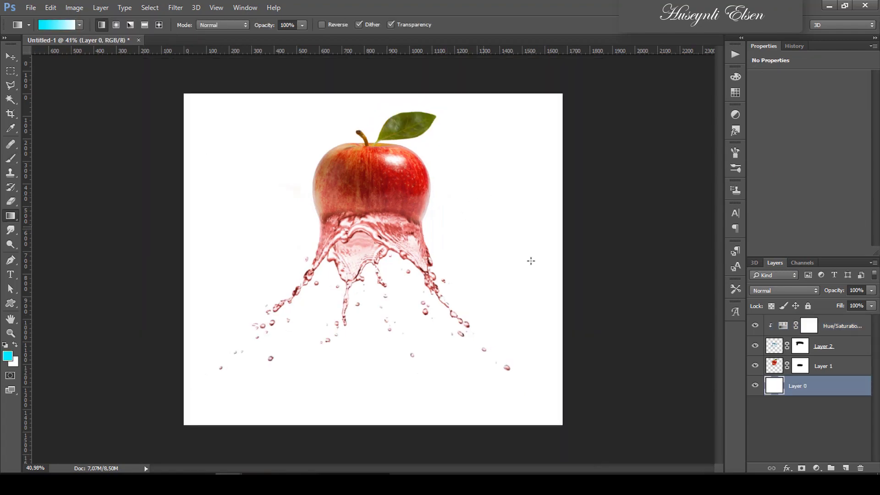
- Add a Gradient Overlay to Layer 0 and choose the cyan-to-white Foreground to Background gradient preset
double_click(839, 391)
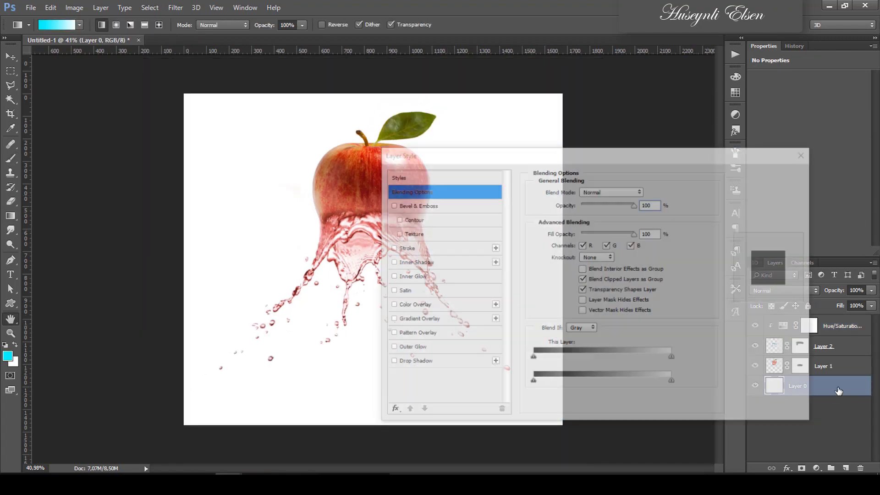
left_click(421, 323)
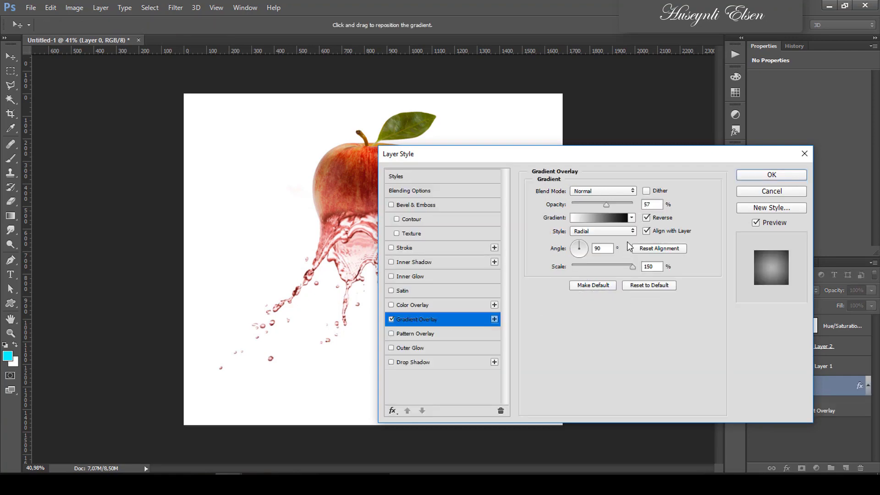
left_click(605, 219)
left_click(670, 188)
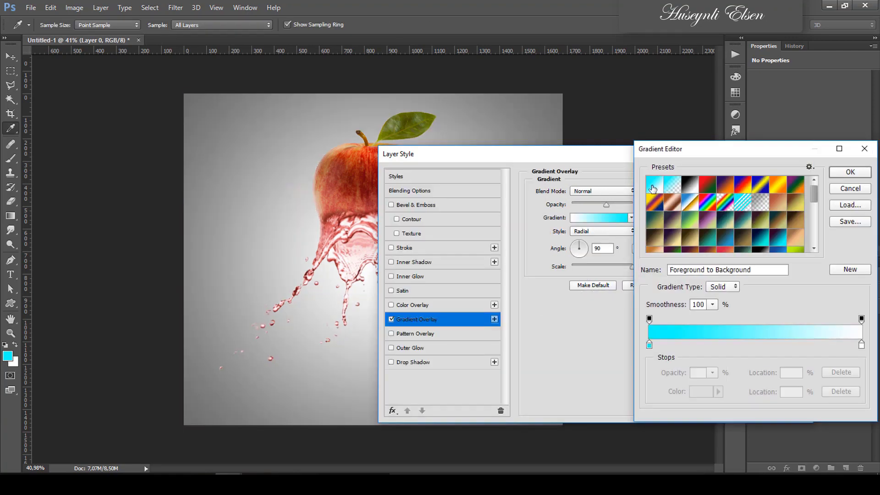
left_click(649, 344)
left_click(706, 391)
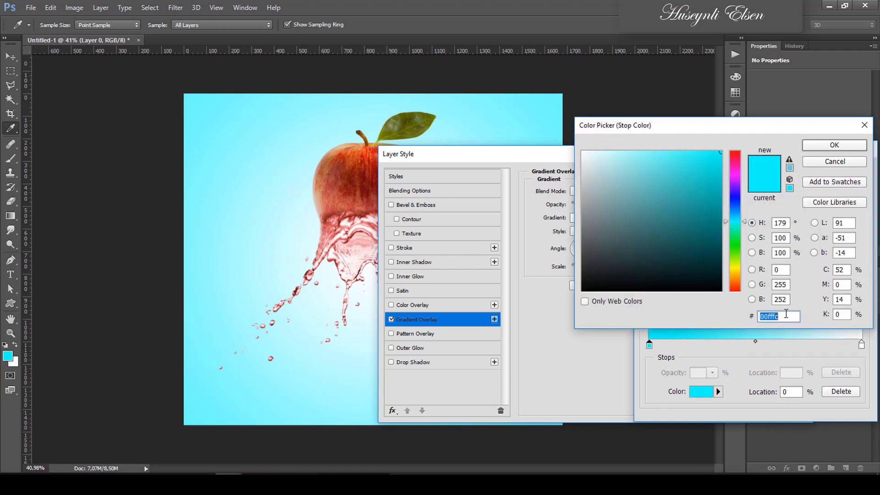
left_click(833, 161)
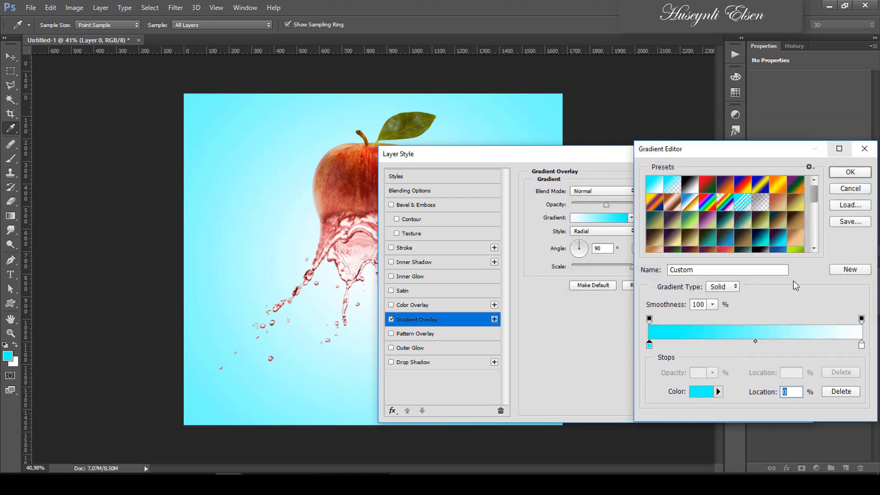
- Accept the cyan-to-white gradient, keep the overlay's Radial style, and apply the layer style to Layer 0
left_click(850, 172)
left_click_drag(660, 167, 778, 188)
left_click(717, 252)
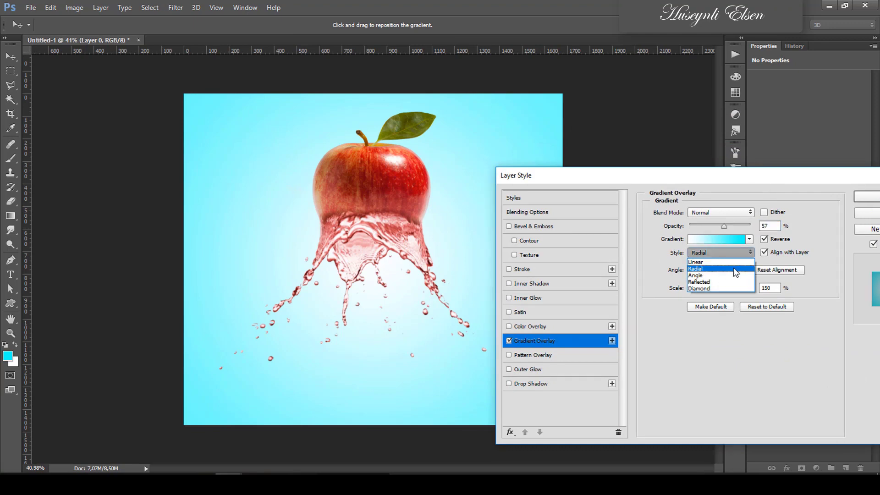
left_click(709, 273)
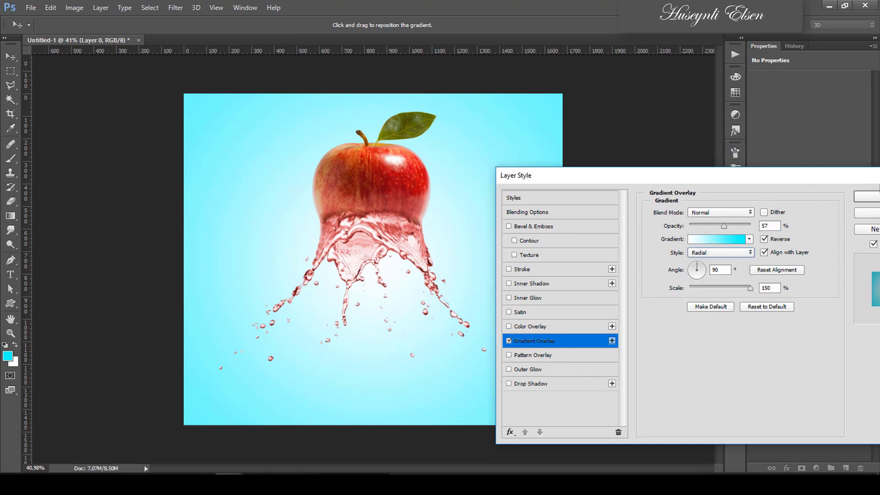
left_click(873, 199)
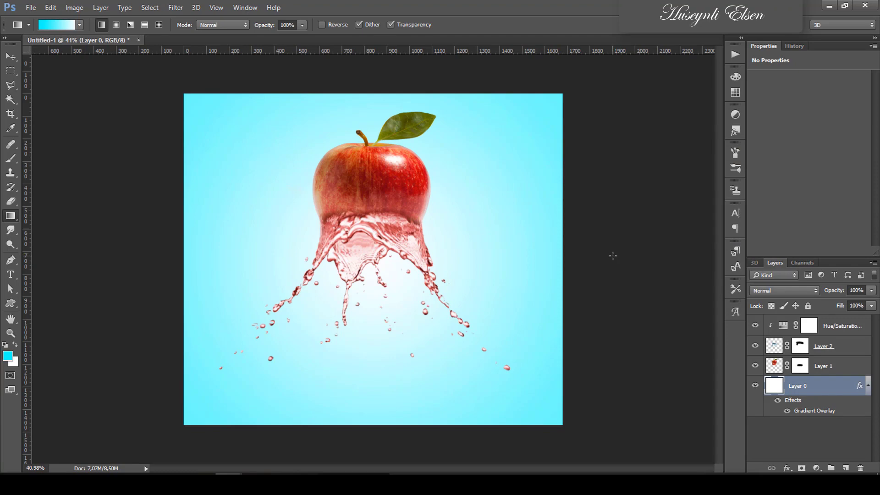
left_click_drag(841, 293, 869, 301)
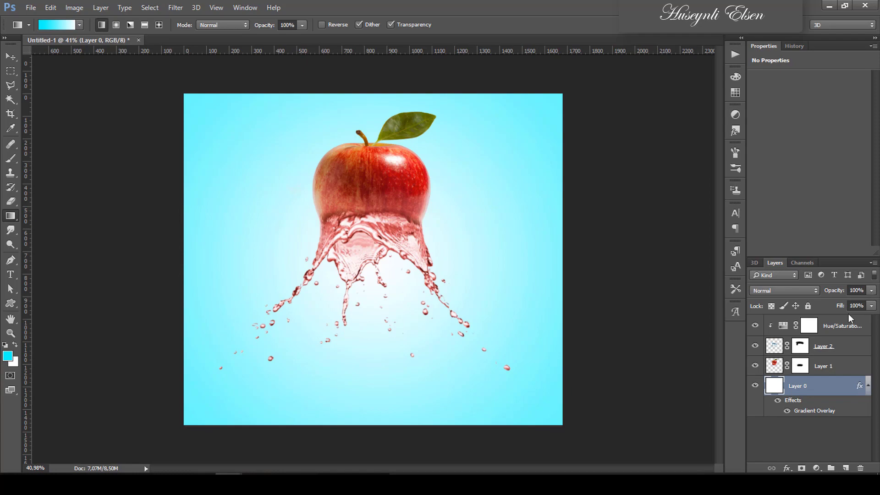